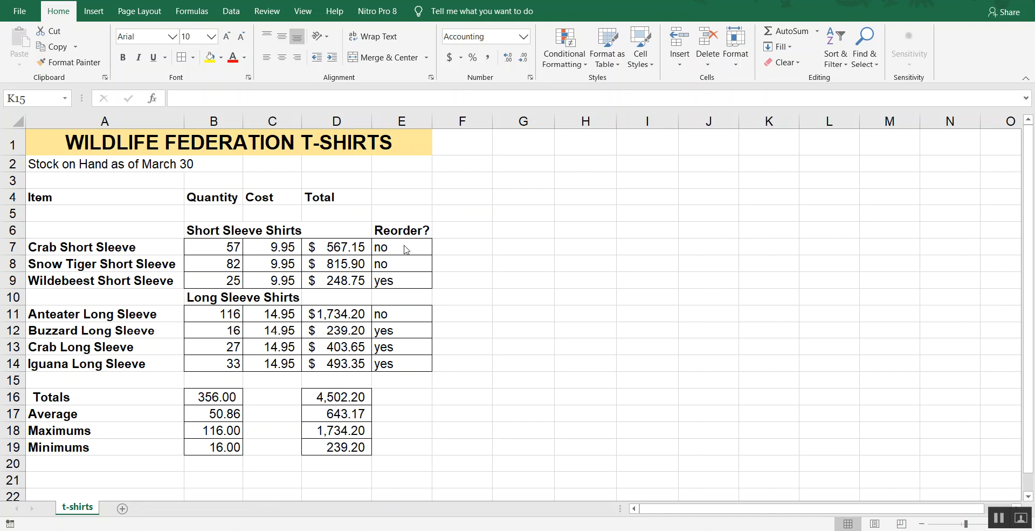
Display the formulas in the sheet to examine the Reorder? column's IF logic, and switch back to showing values.
left_click_drag(404, 246, 405, 363)
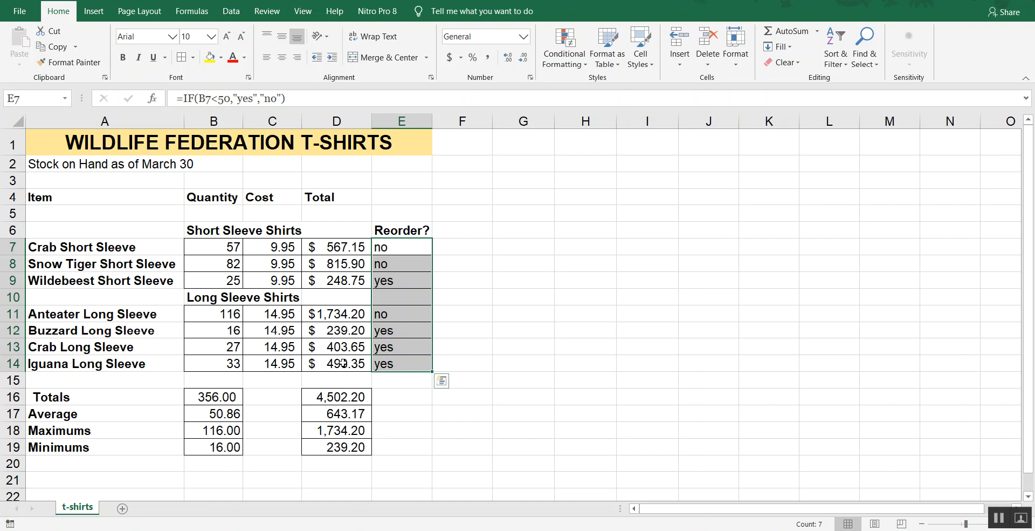
left_click(503, 278)
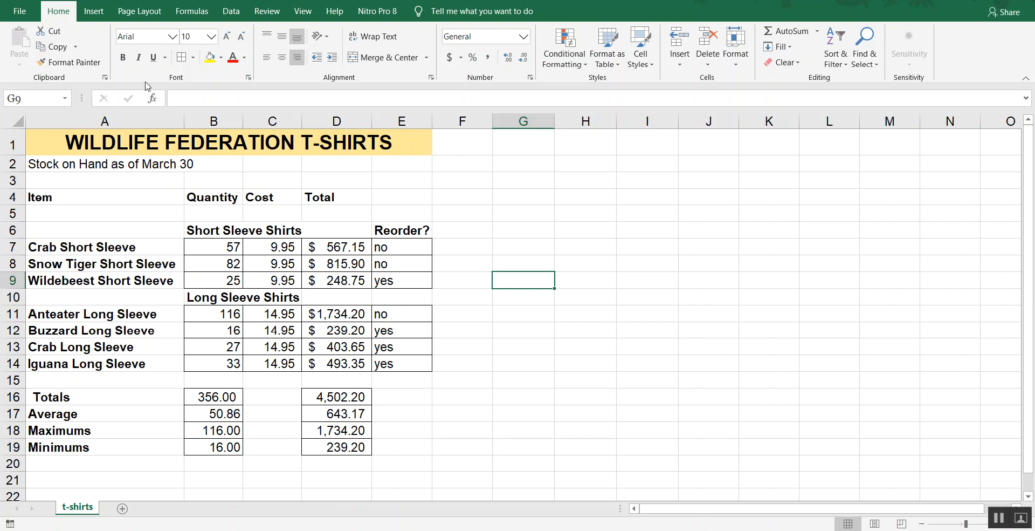
key("ctrl+grave")
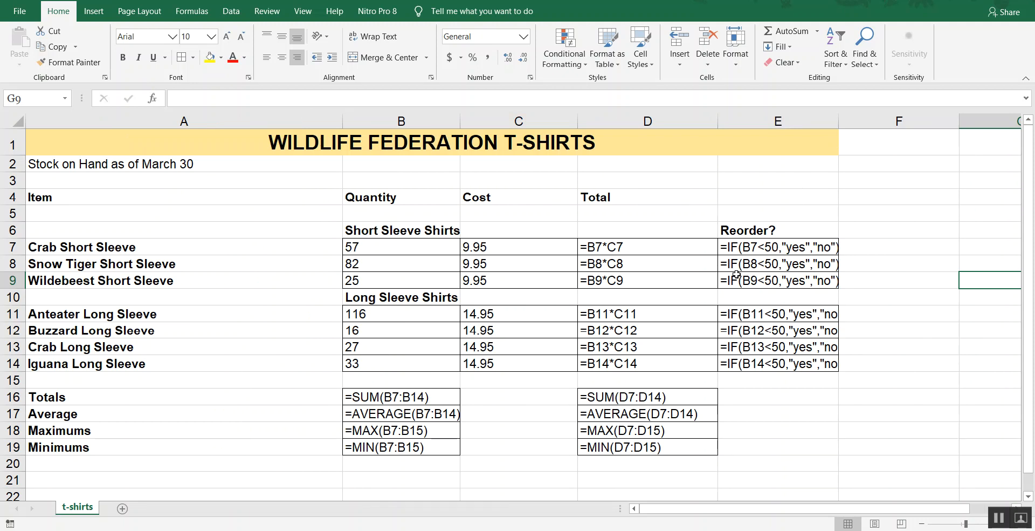
key("ctrl+grave")
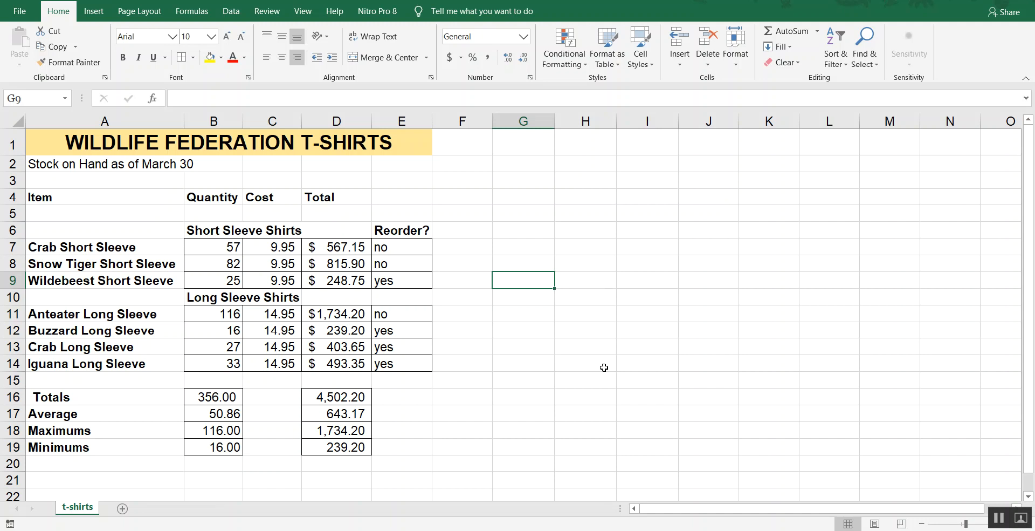
Create a new conditional formatting rule for the Reorder? cells E7:E14 using the type "Format only cells that contain".
left_click(399, 250)
left_click_drag(398, 251, 415, 364)
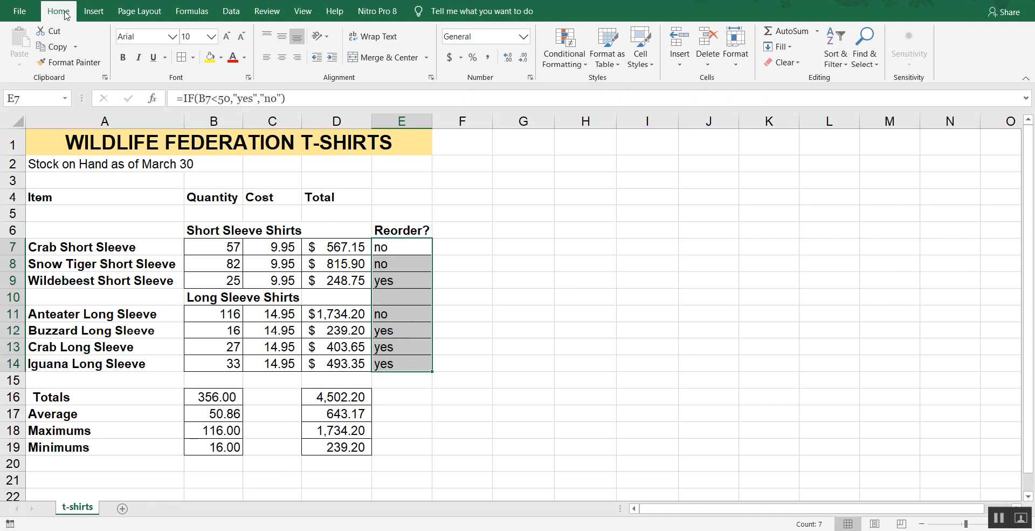
left_click(562, 65)
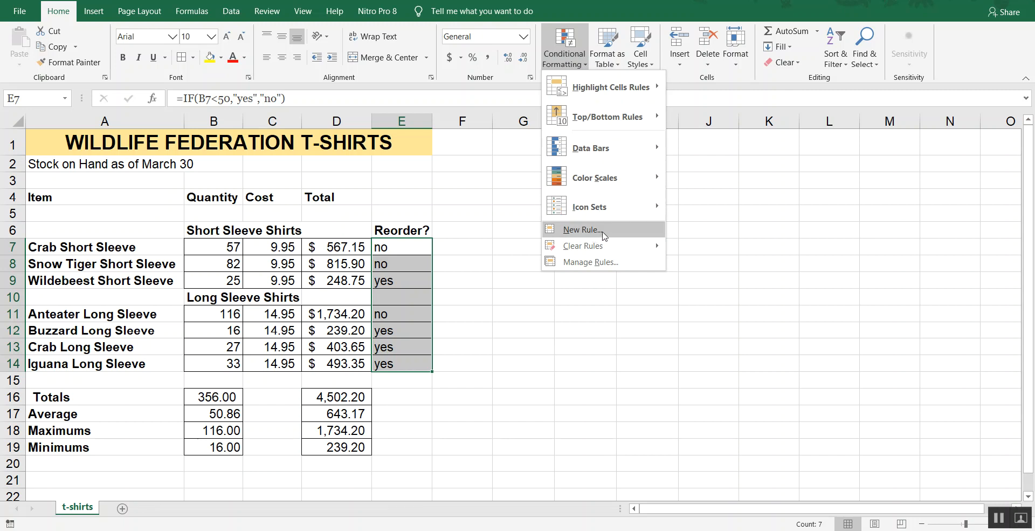
left_click(603, 235)
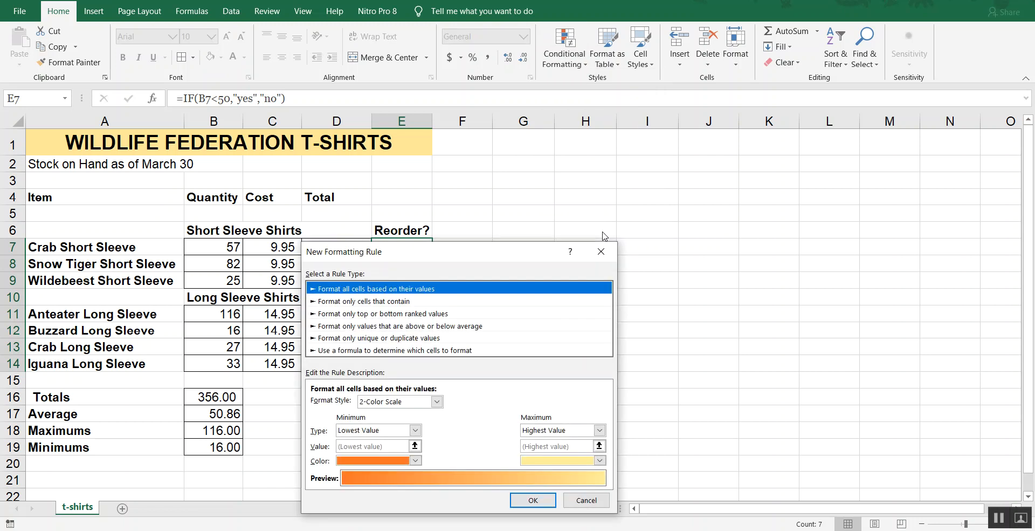
left_click_drag(508, 255, 695, 194)
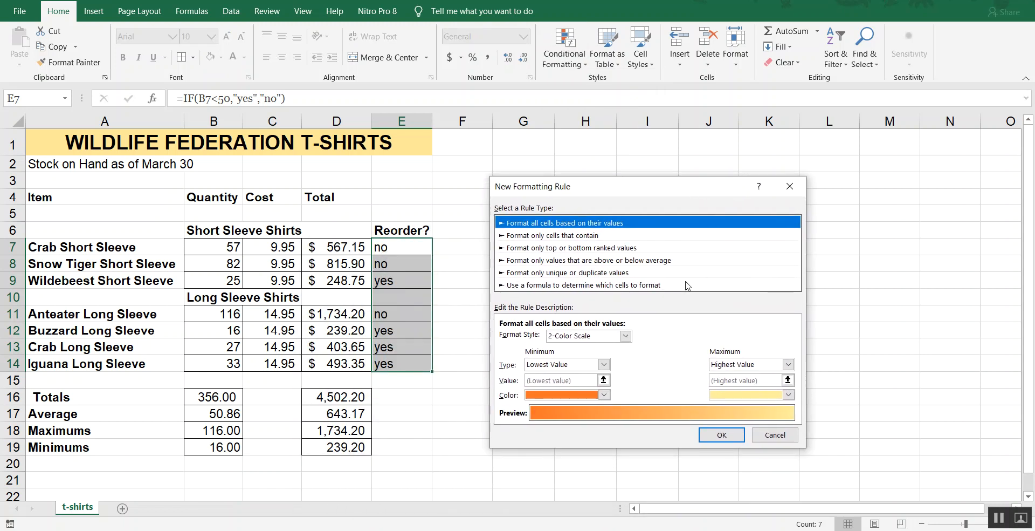
left_click(525, 239)
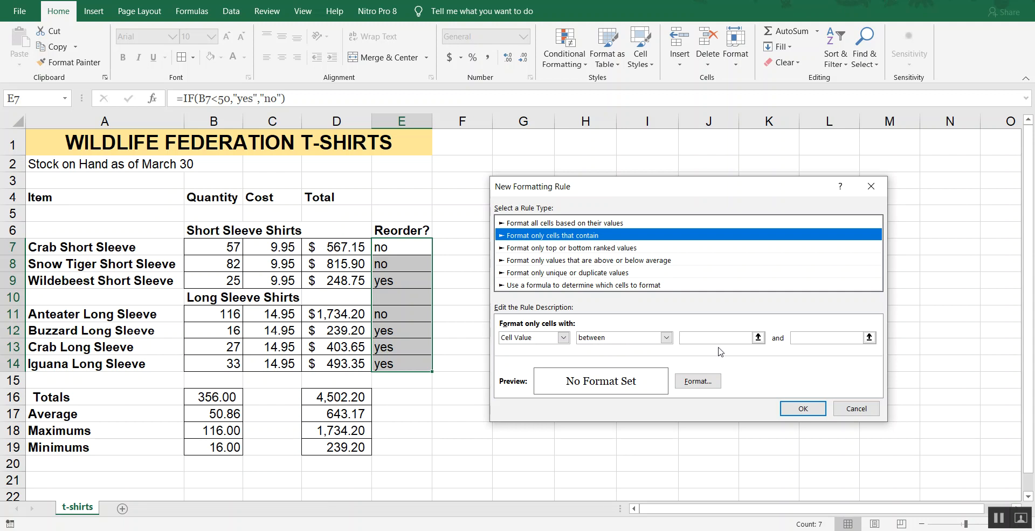
Set the rule's condition to cell value equal to "Yes".
left_click(667, 337)
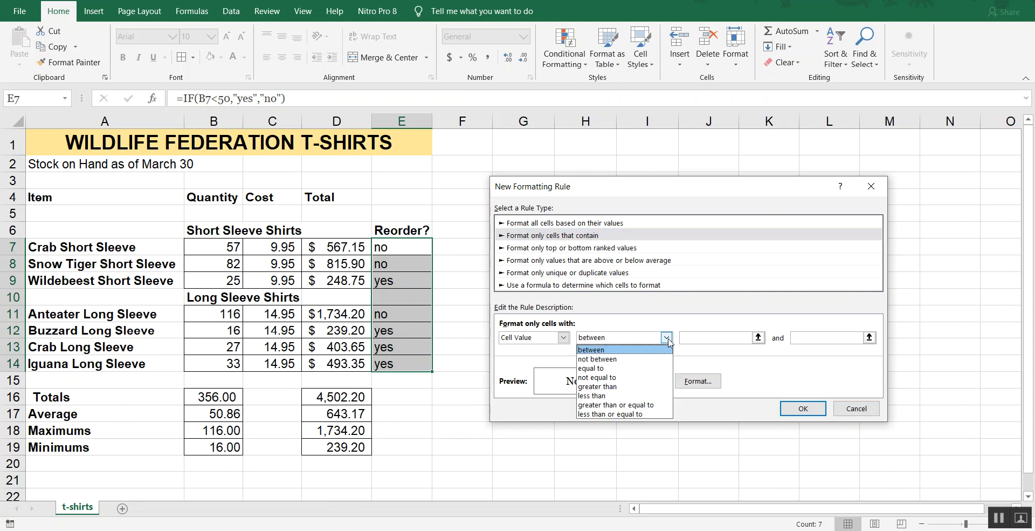
left_click(600, 369)
left_click(697, 337)
left_click(697, 337)
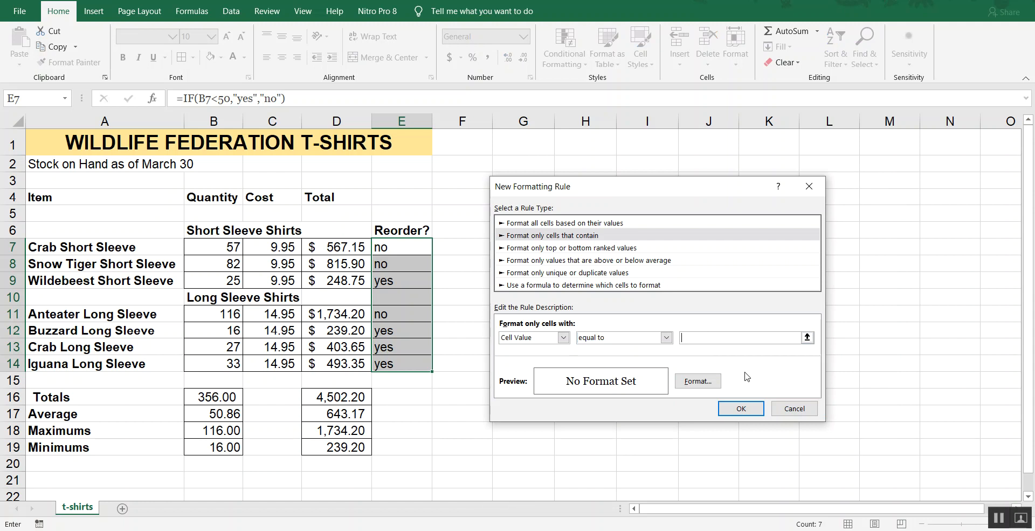
type("Yes")
Set the rule's font format to bold style with the standard red color.
left_click(696, 381)
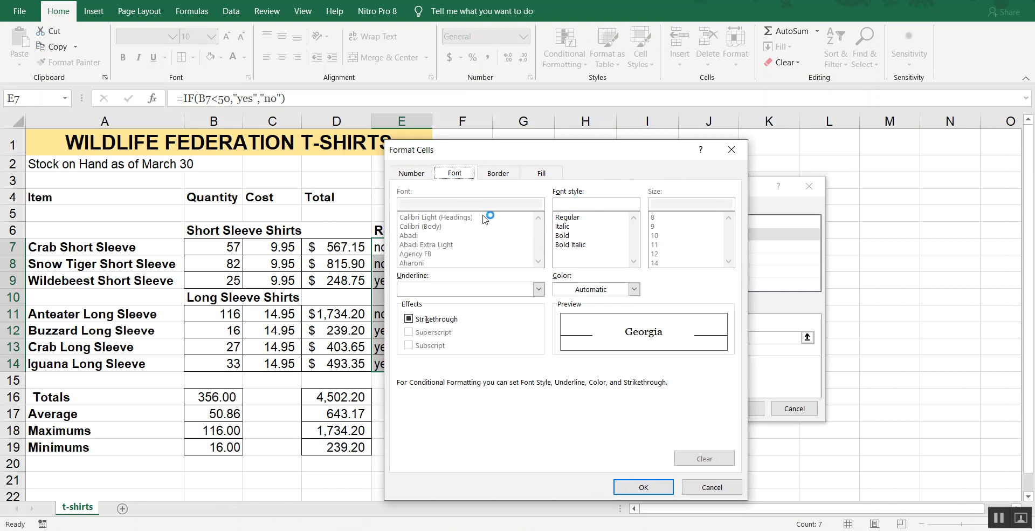
left_click(568, 236)
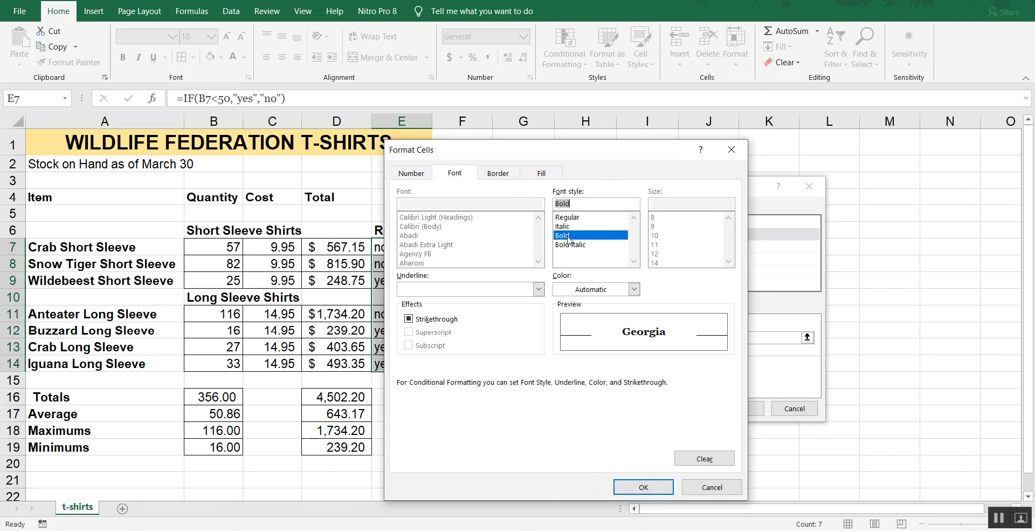
left_click(634, 290)
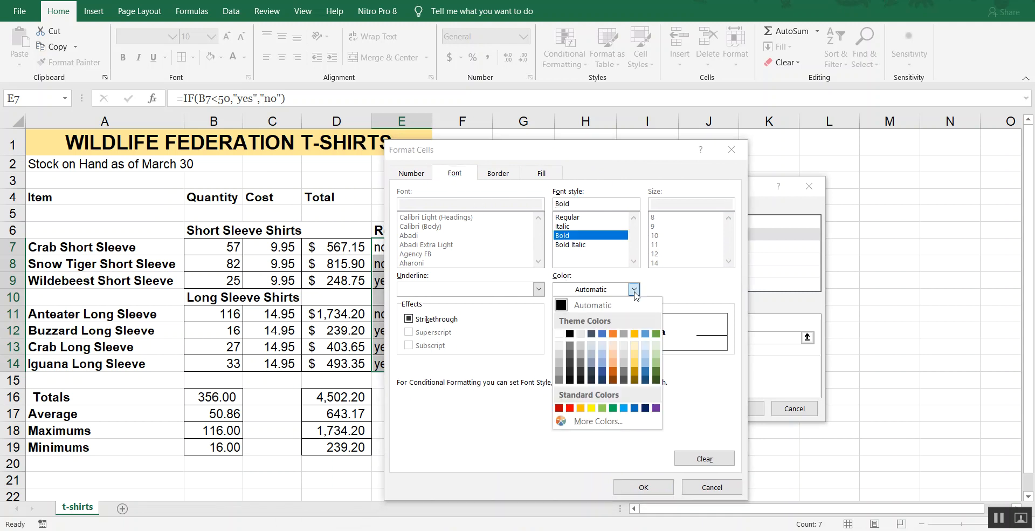
left_click(570, 408)
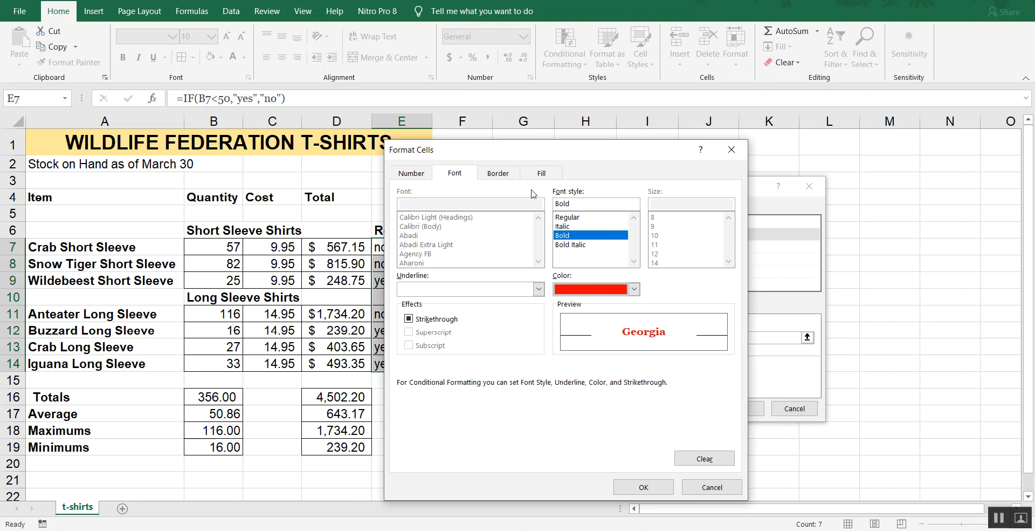
Add a light gold background fill to the rule's format and apply the rule to the Reorder? cells.
left_click(541, 173)
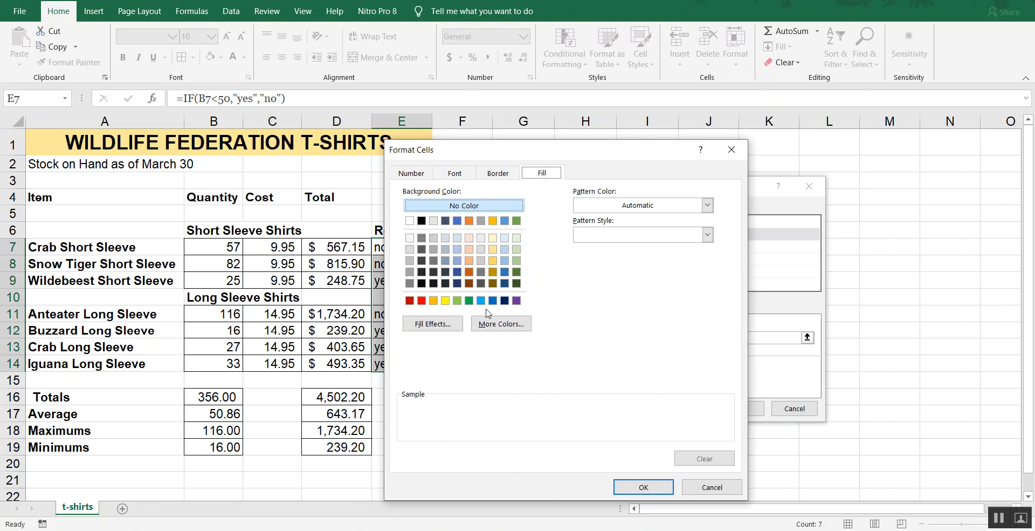
left_click(493, 250)
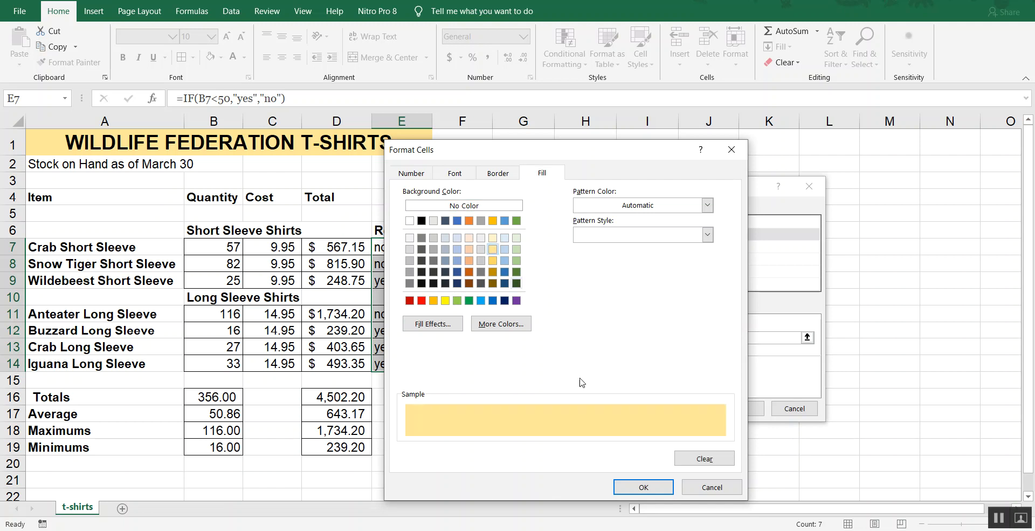
left_click(642, 487)
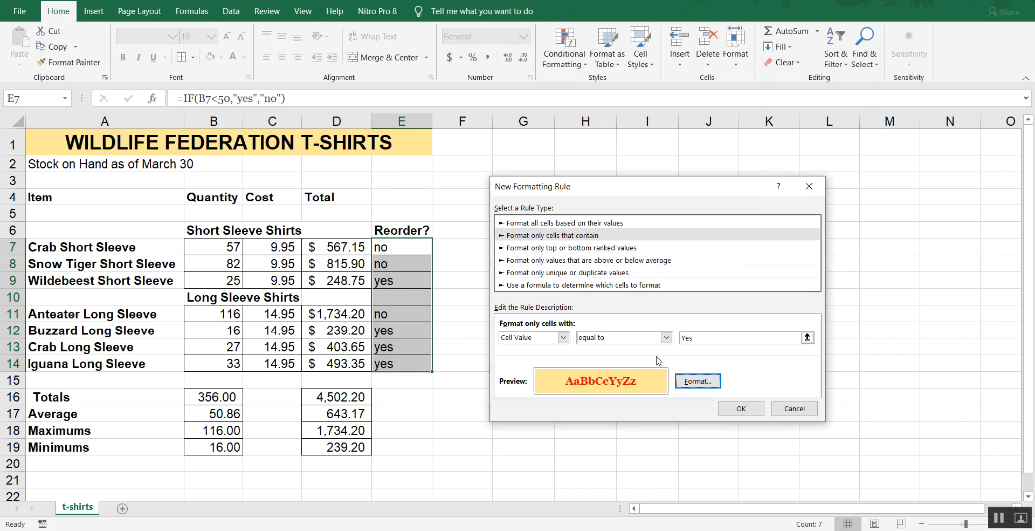
left_click_drag(647, 193, 642, 171)
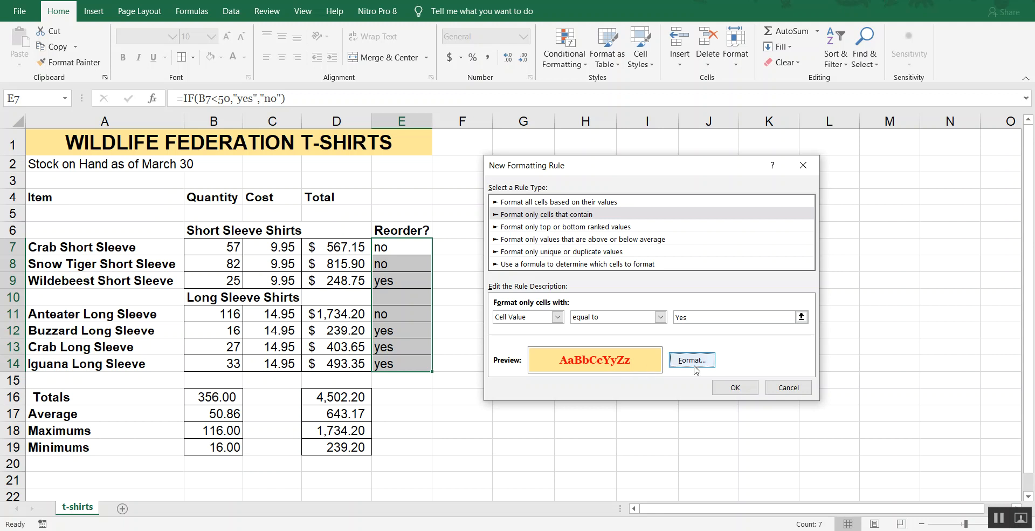
left_click(749, 389)
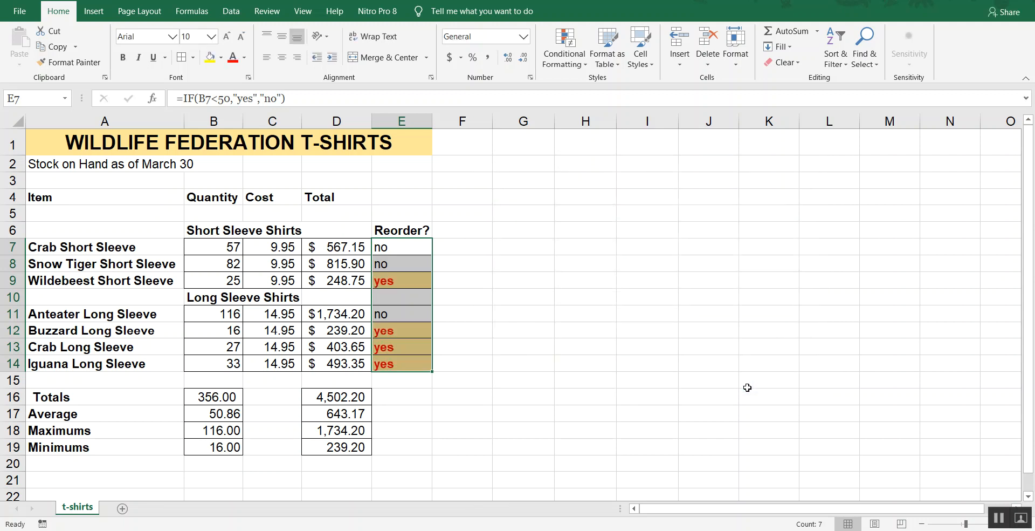
left_click(468, 193)
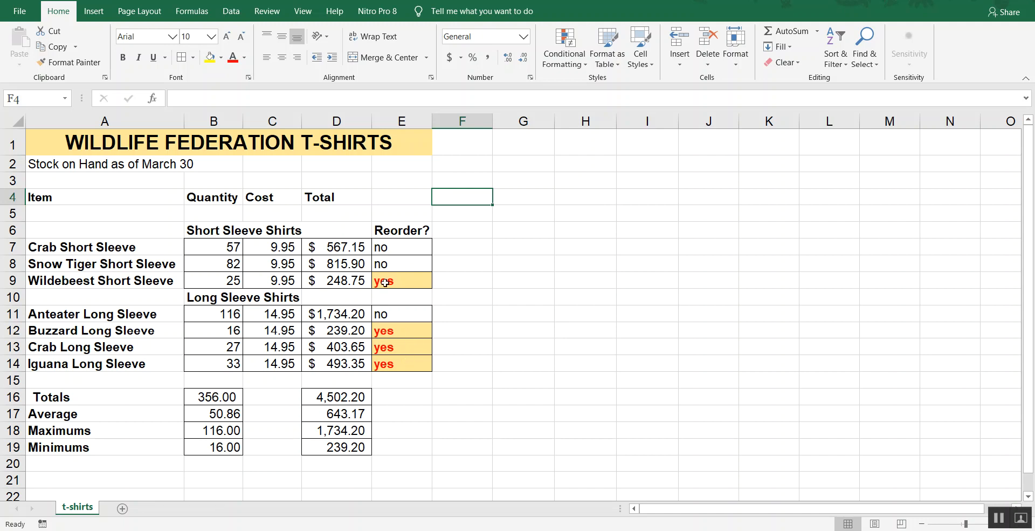
Change the Crab Short Sleeve quantity in B7 to 47.
left_click(228, 246)
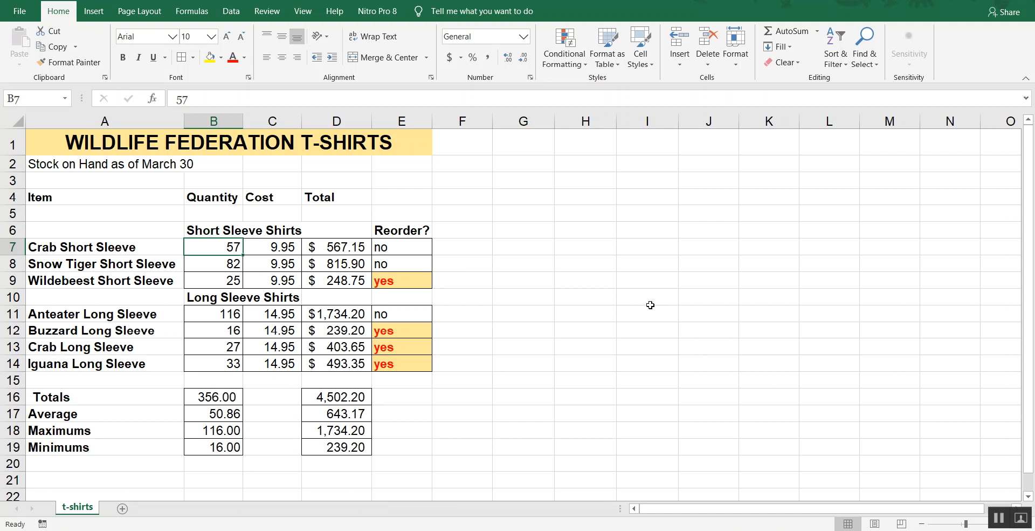
type("47")
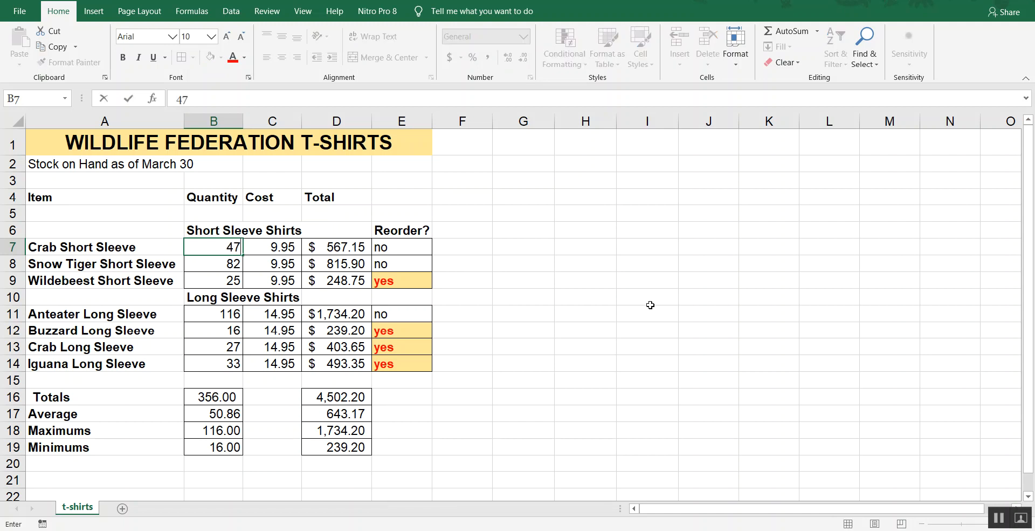
key("Return")
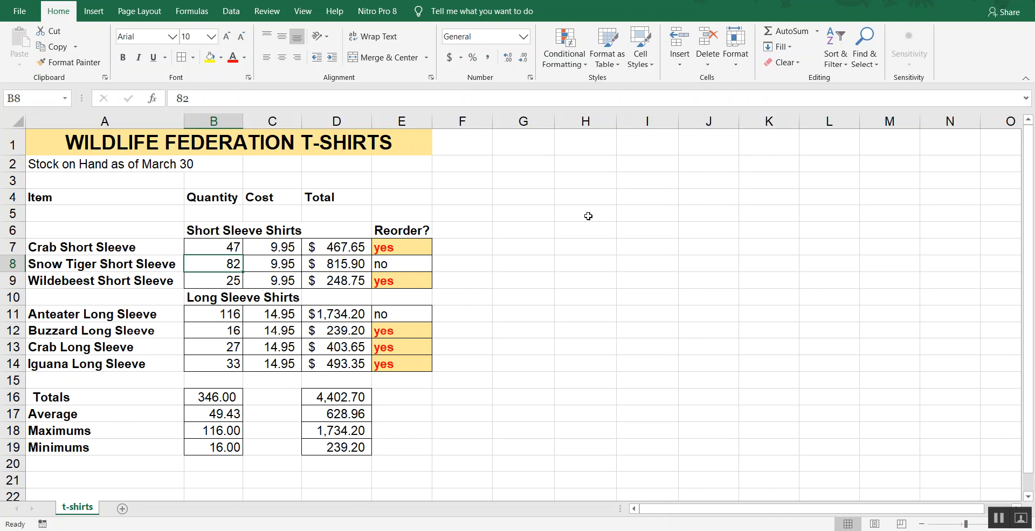
Open the Conditional Formatting Rules Manager and list the rules for this worksheet.
left_click(571, 67)
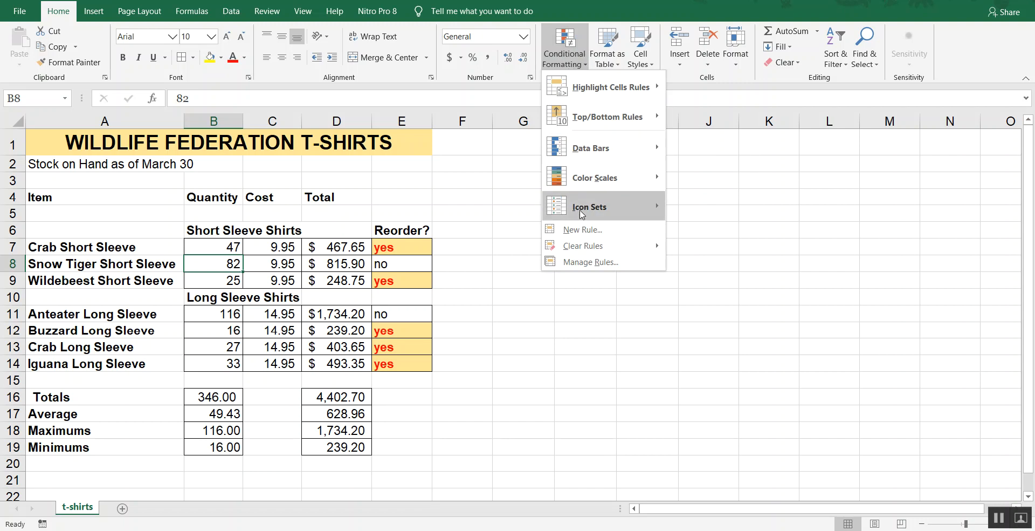
left_click(593, 264)
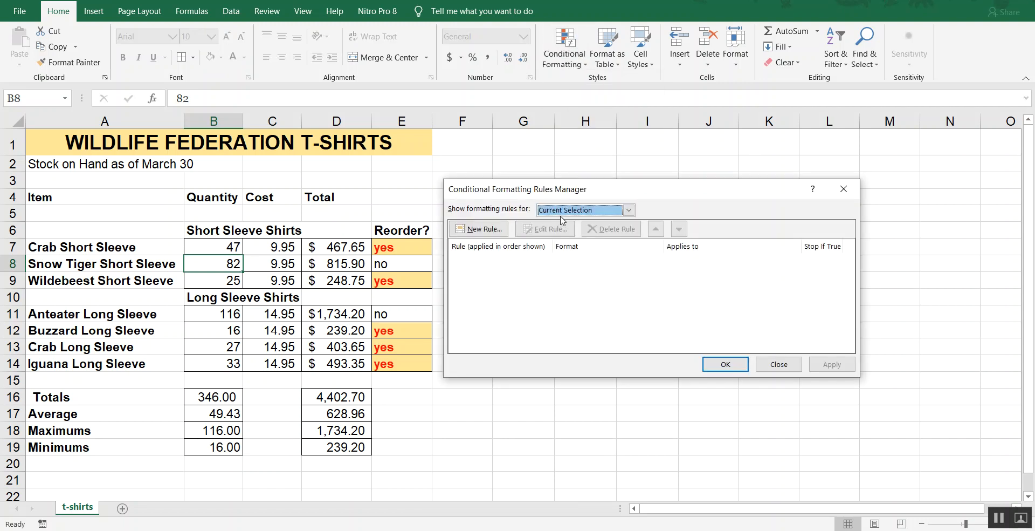
left_click_drag(578, 197, 609, 183)
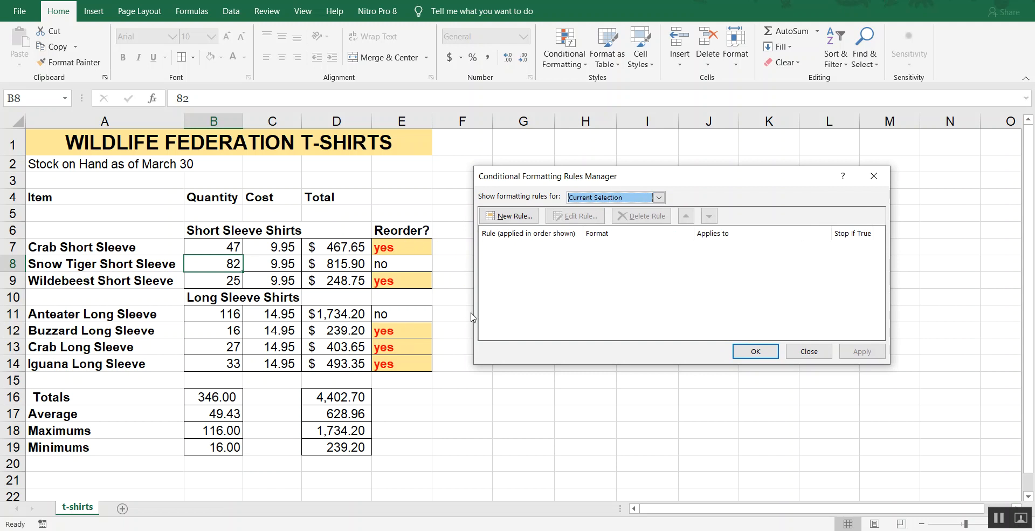
left_click(609, 198)
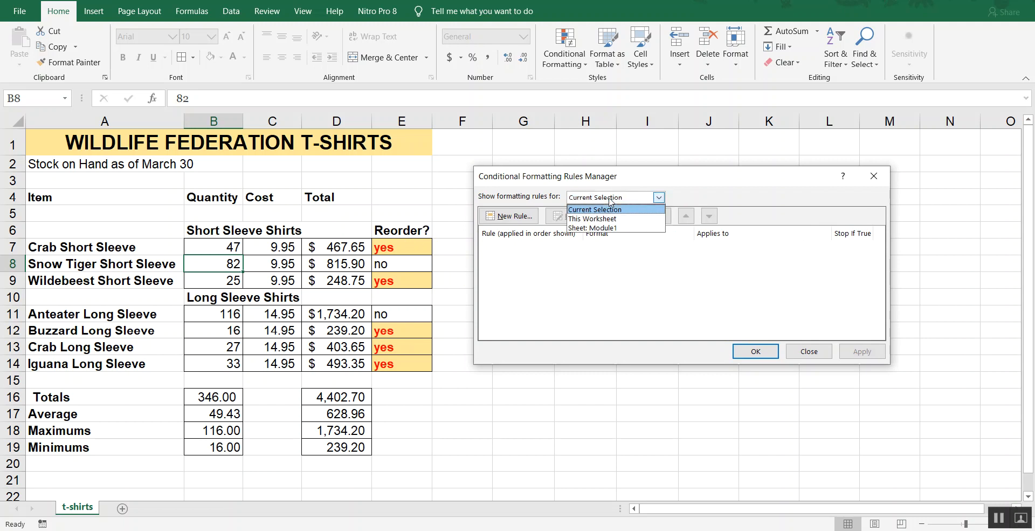
left_click(600, 219)
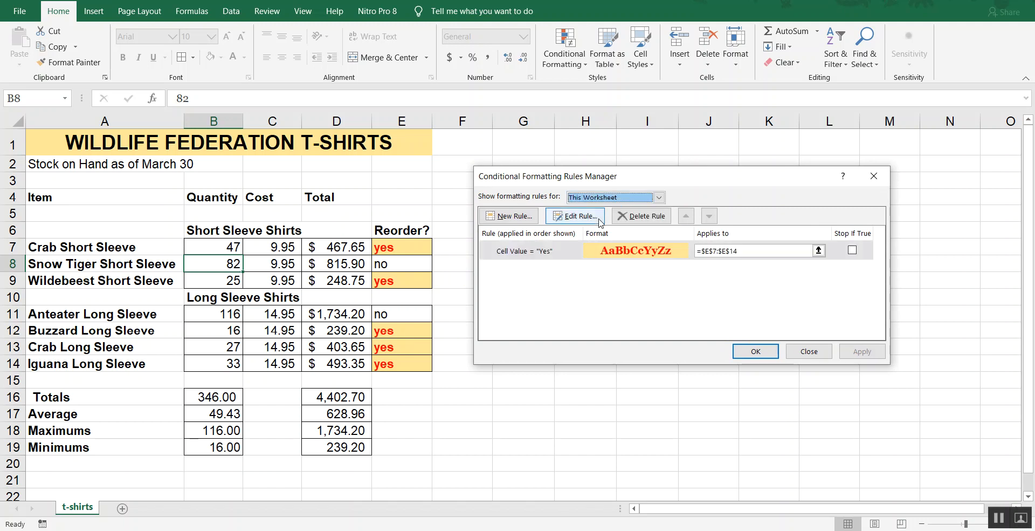
Open the "Yes" rule for editing to review its settings, cancel without changes, and close the Rules Manager.
left_click(567, 252)
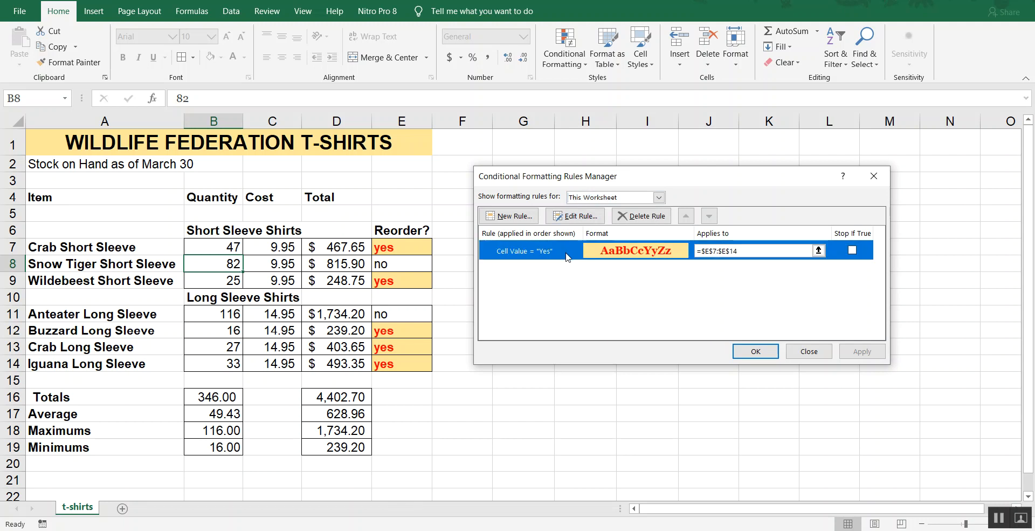
left_click(583, 216)
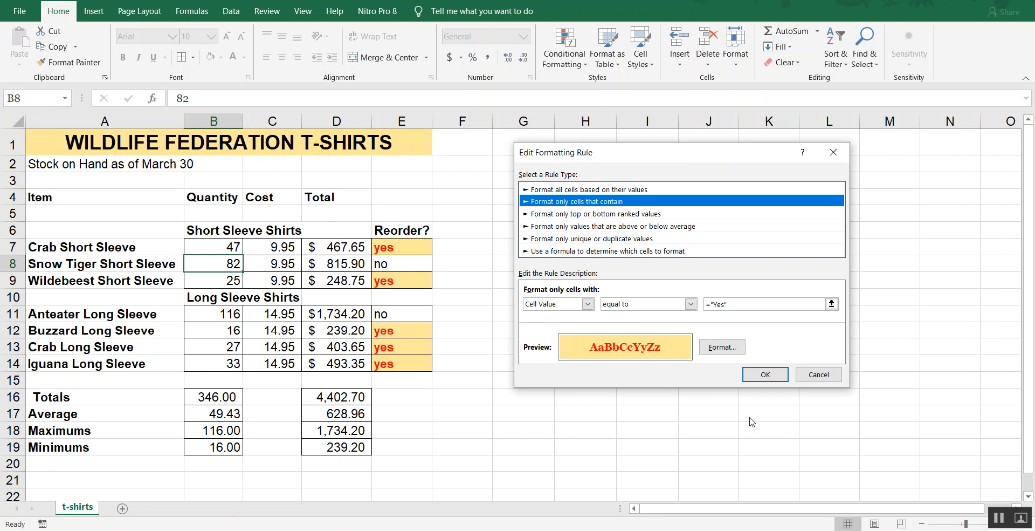
left_click(824, 377)
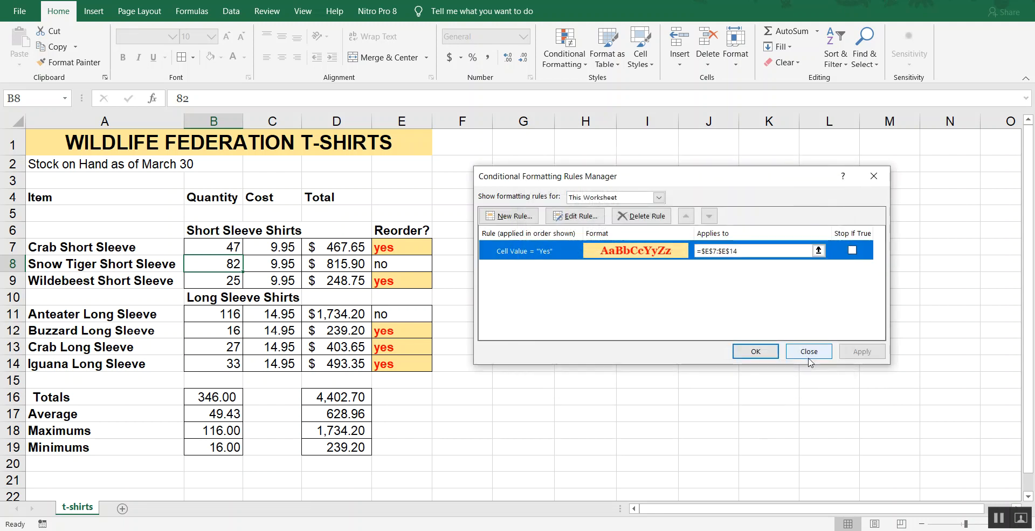
left_click(809, 351)
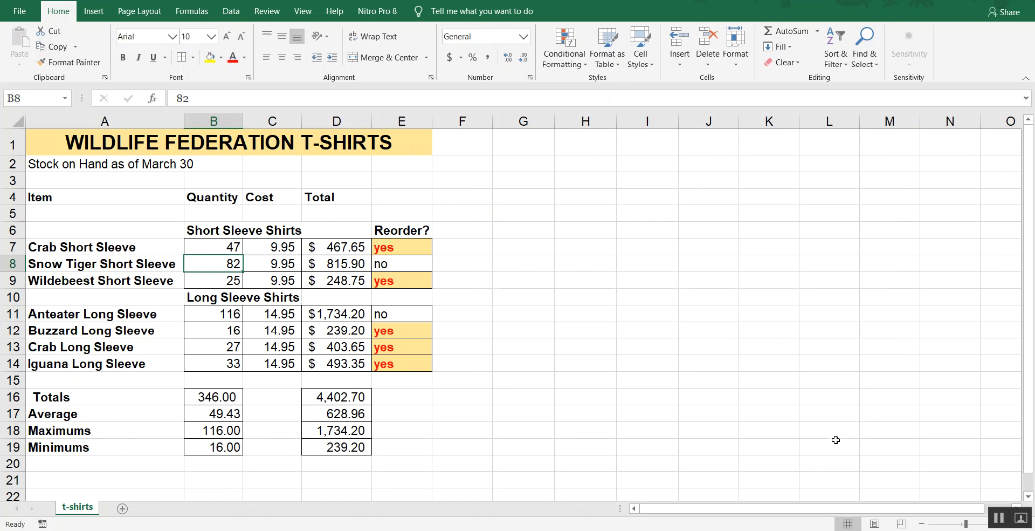